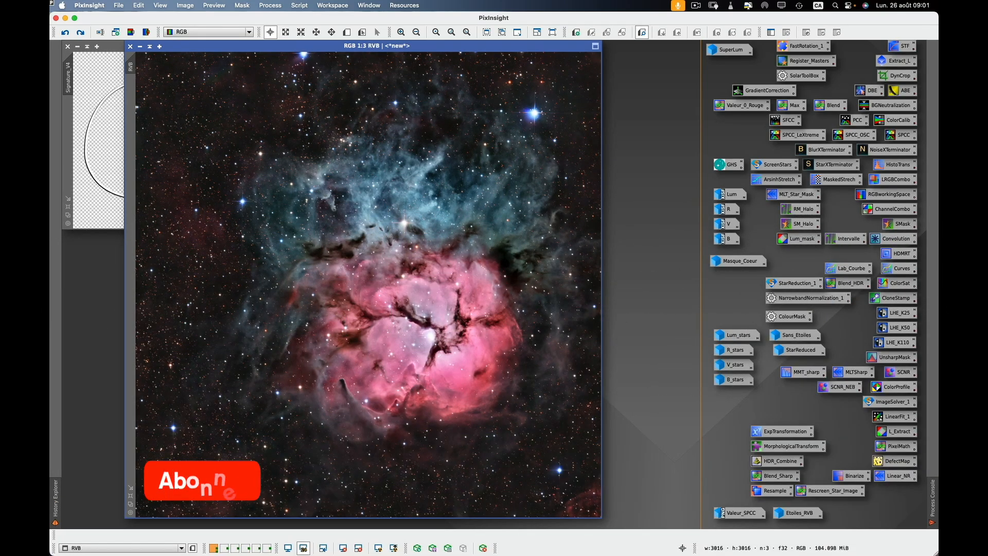
Step: Launch the SetiAstro AstroMark Signature Adder script and move its dialog higher over the workspace
click(304, 7)
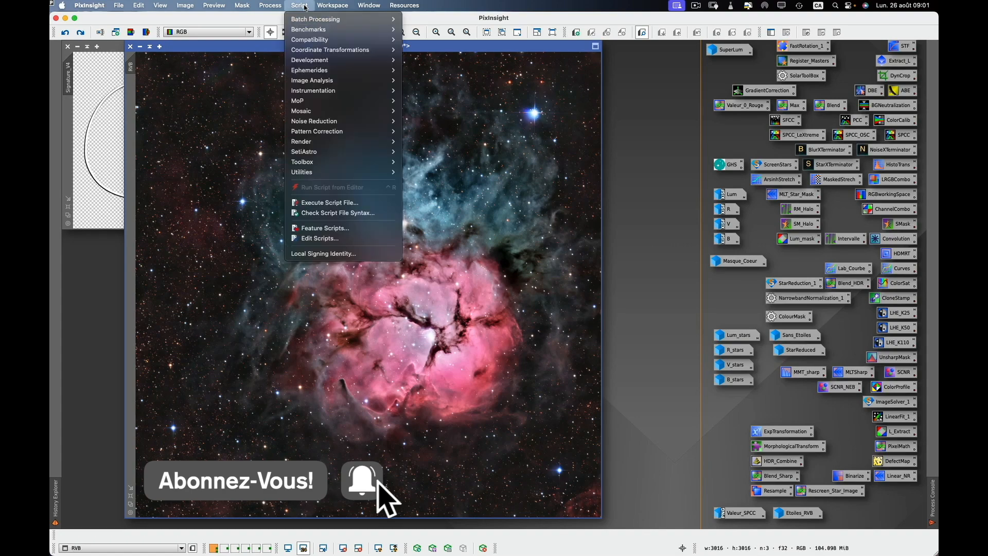
mouse_move(303, 147)
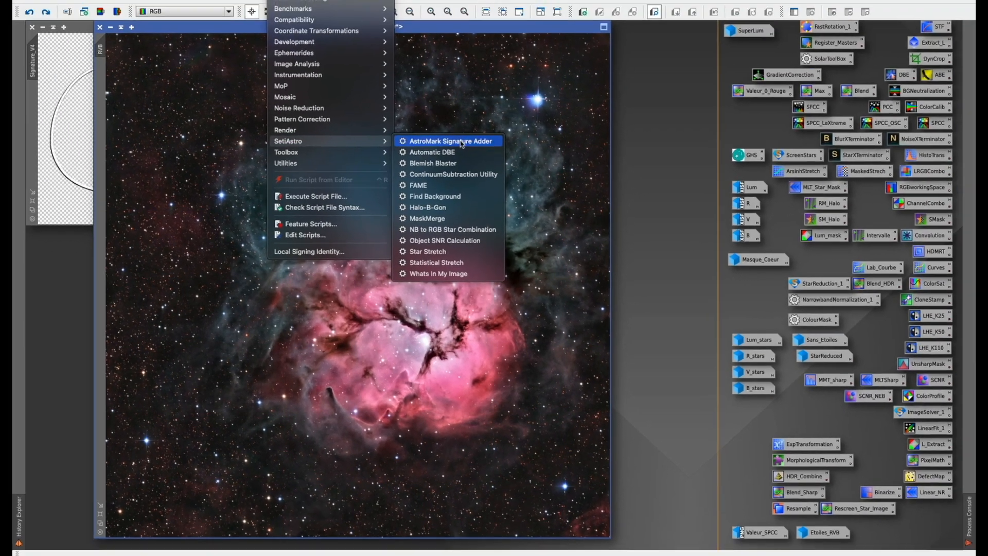
click(449, 92)
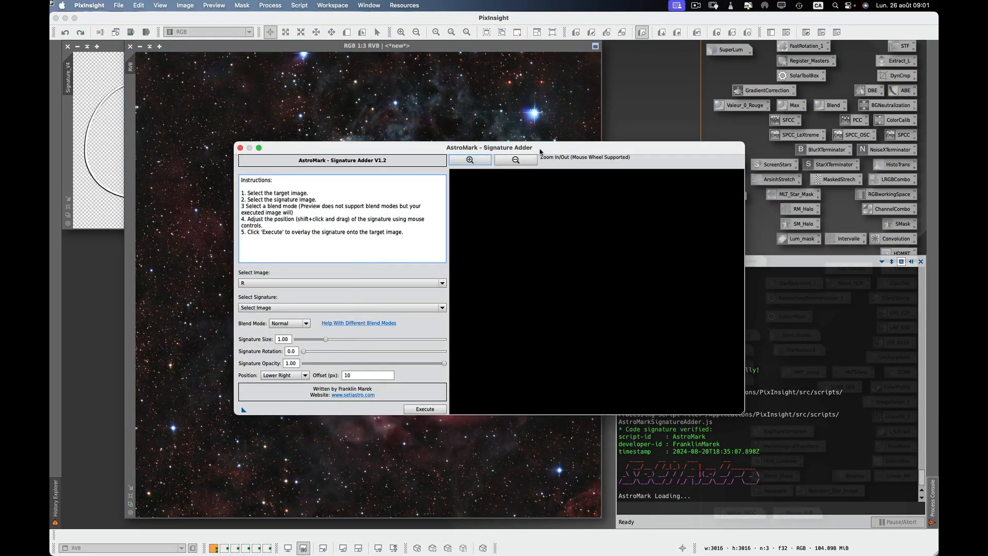
drag(540, 148, 487, 117)
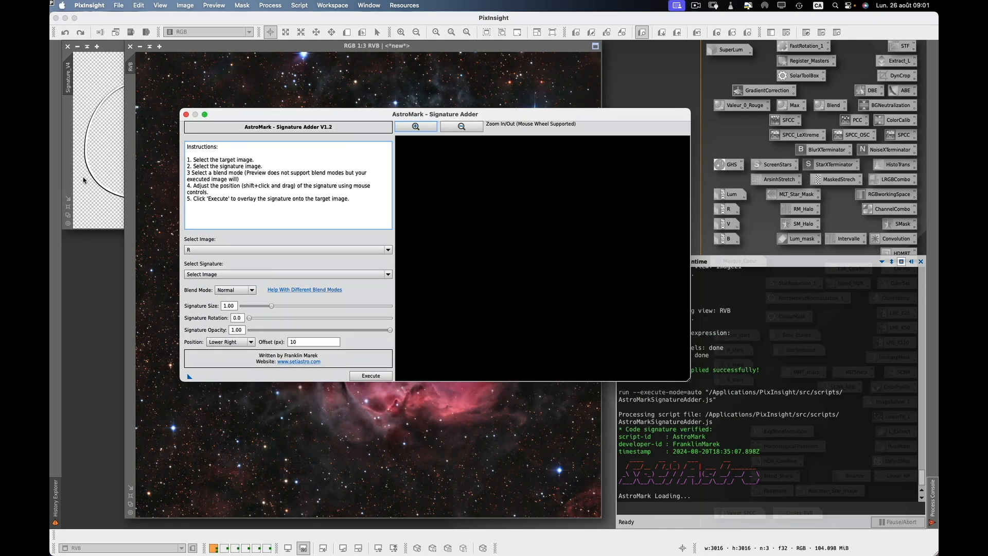
Step: Choose RVB as the target image and Signature_V4 as the signature in the Signature Adder
click(389, 250)
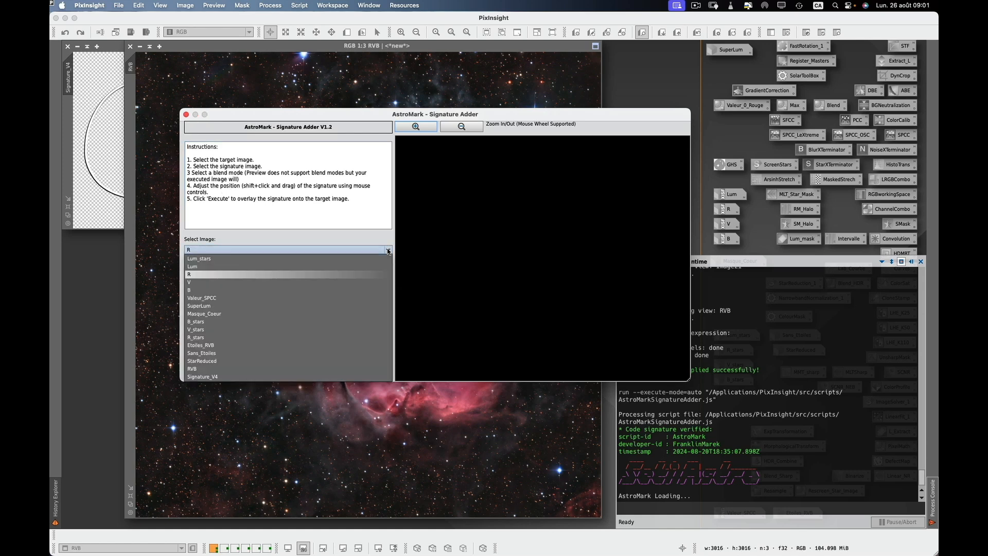
click(200, 369)
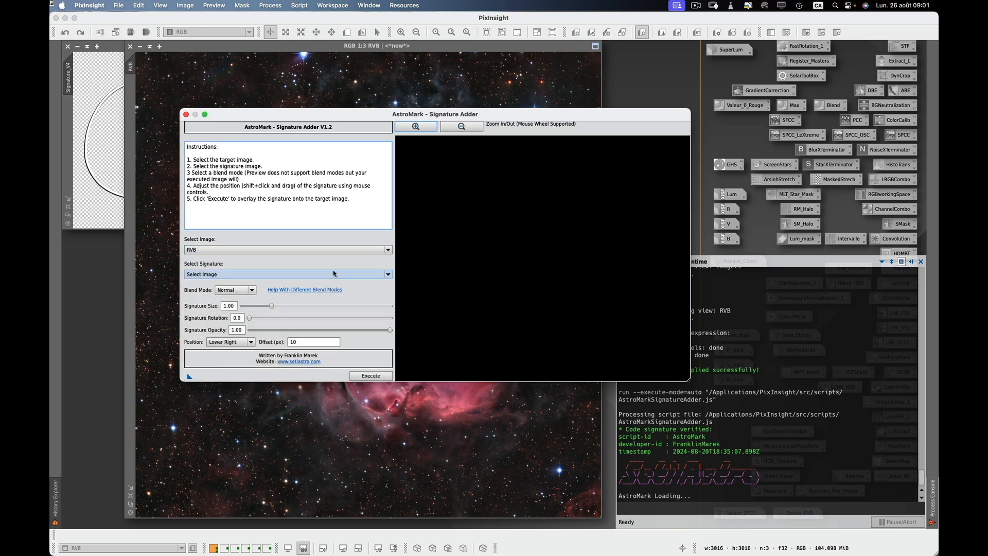
click(388, 274)
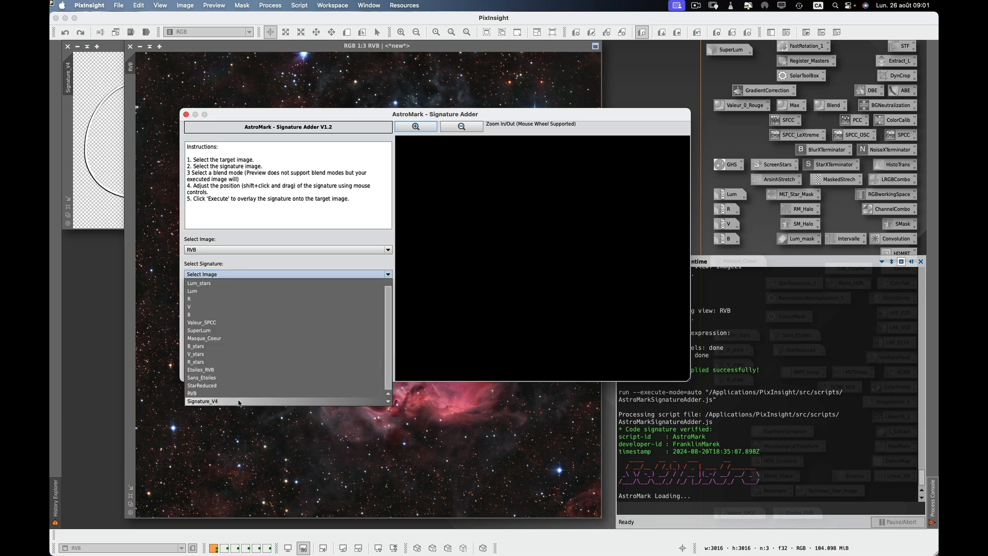
click(238, 401)
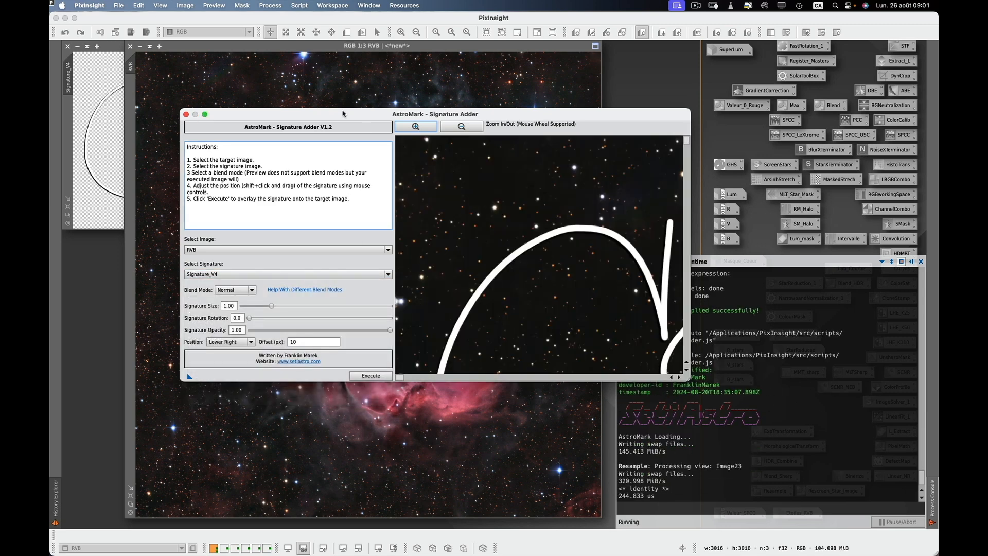
Step: Enlarge the Signature Adder dialog and zoom its preview out until the whole nebula image is visible
drag(344, 114, 292, 53)
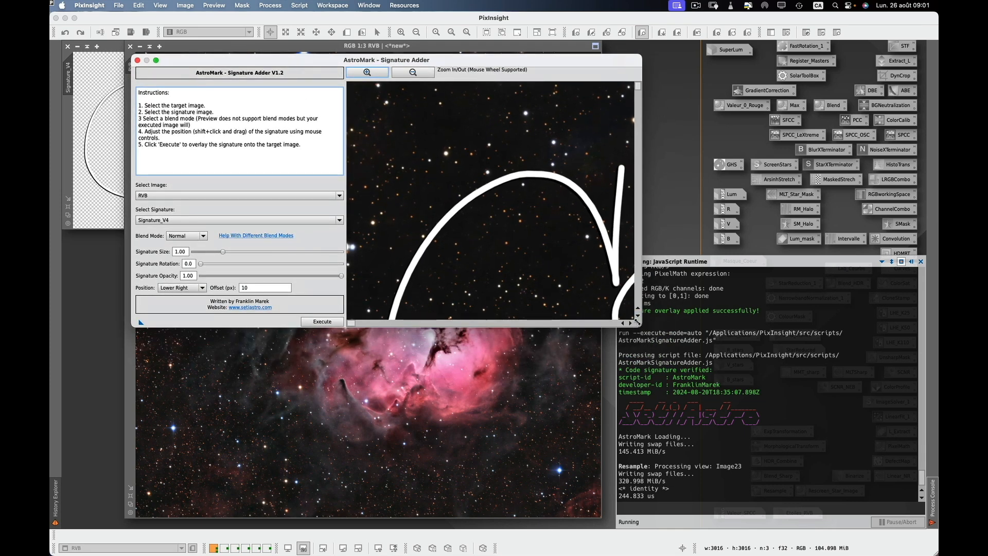
drag(638, 326, 802, 448)
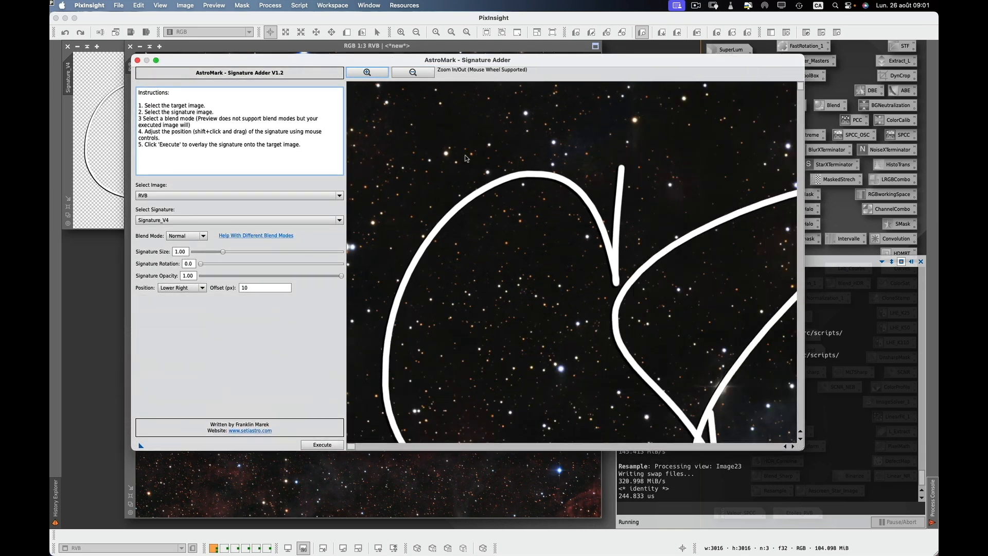
click(413, 72)
click(413, 72)
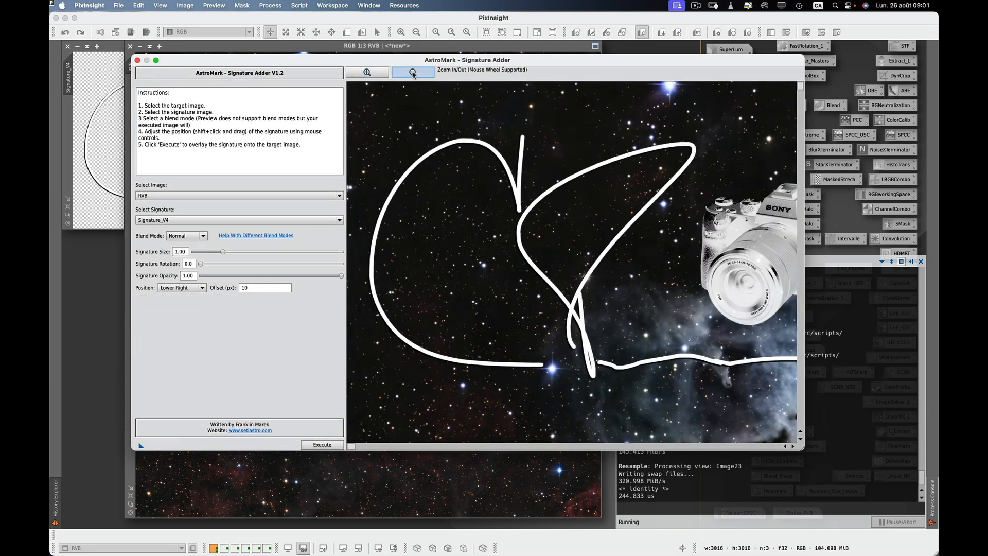
click(412, 72)
click(412, 72)
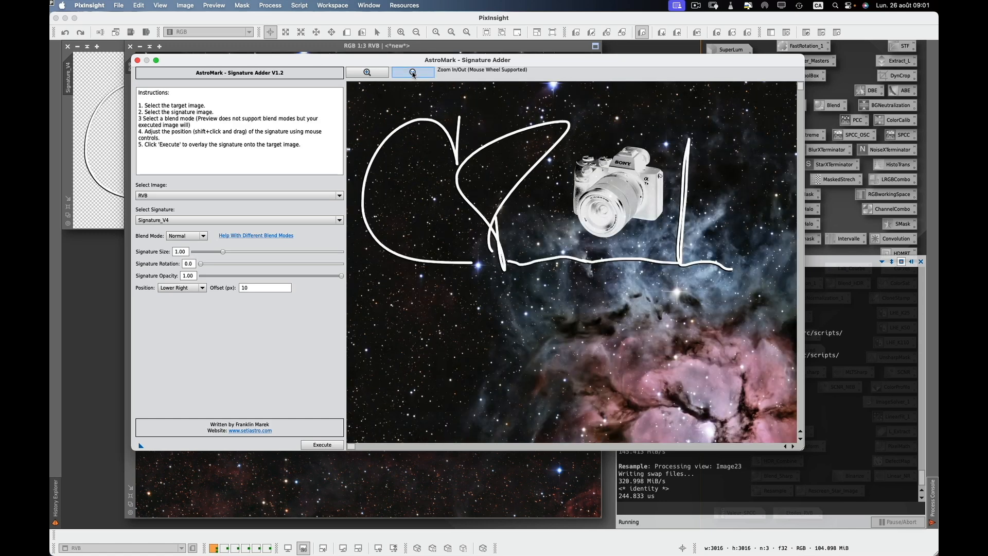
click(413, 72)
click(413, 72)
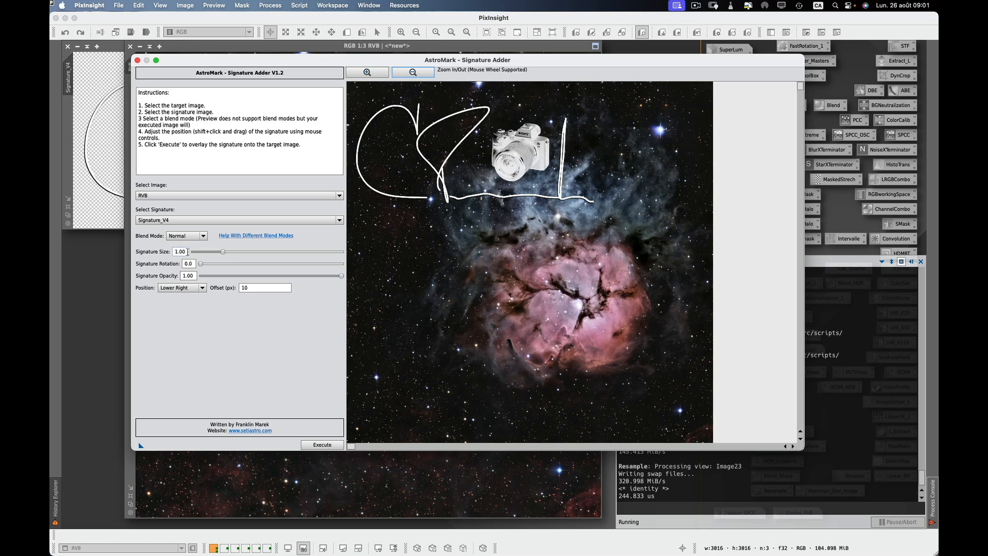
Step: Set the signature size to 0.25 and place the signature on the dark sky just below and left of the nebula
drag(186, 253, 168, 253)
text(0.25)
key(Tab)
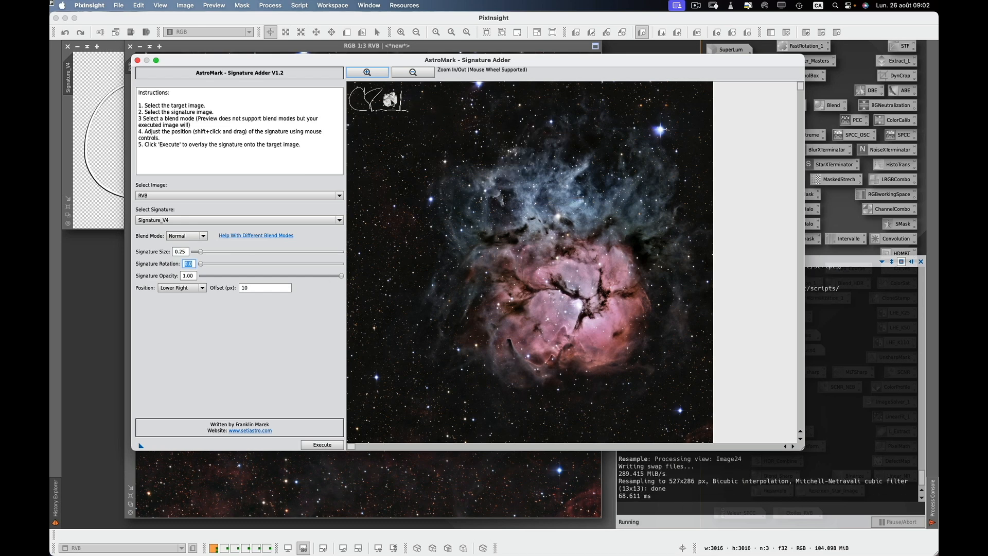
mouse_move(392, 105)
mouse_down()
mouse_move(418, 293)
mouse_move(454, 384)
mouse_up()
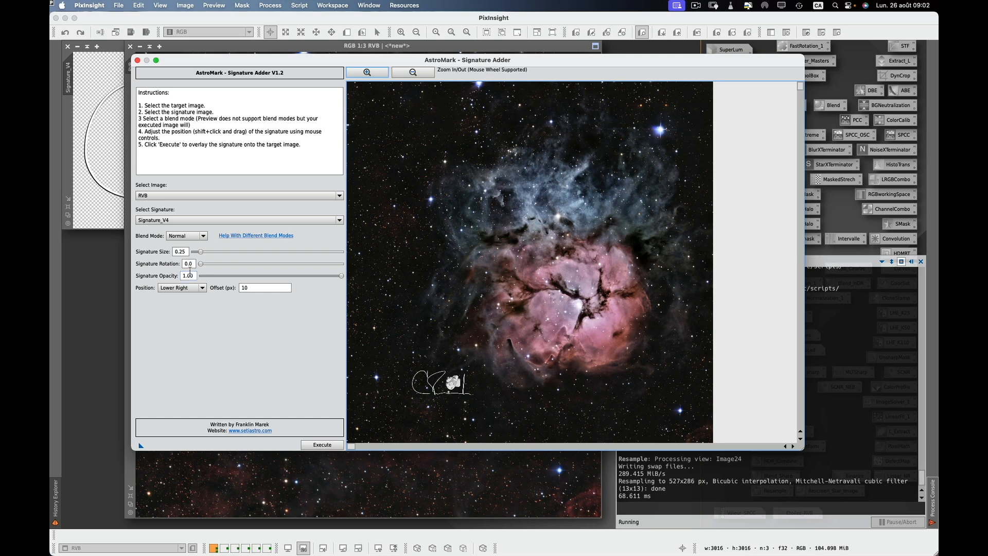
Step: Set the signature opacity to 0.15 and execute the overlay onto the RVB image
mouse_move(201, 263)
mouse_down()
mouse_move(250, 267)
mouse_move(198, 265)
mouse_up()
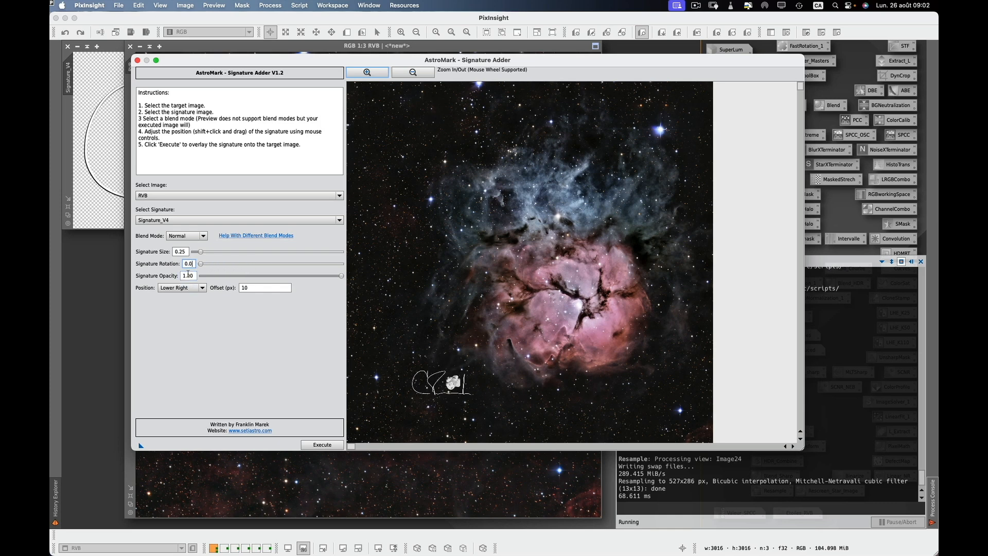
double_click(192, 275)
text(0.15)
key(Tab)
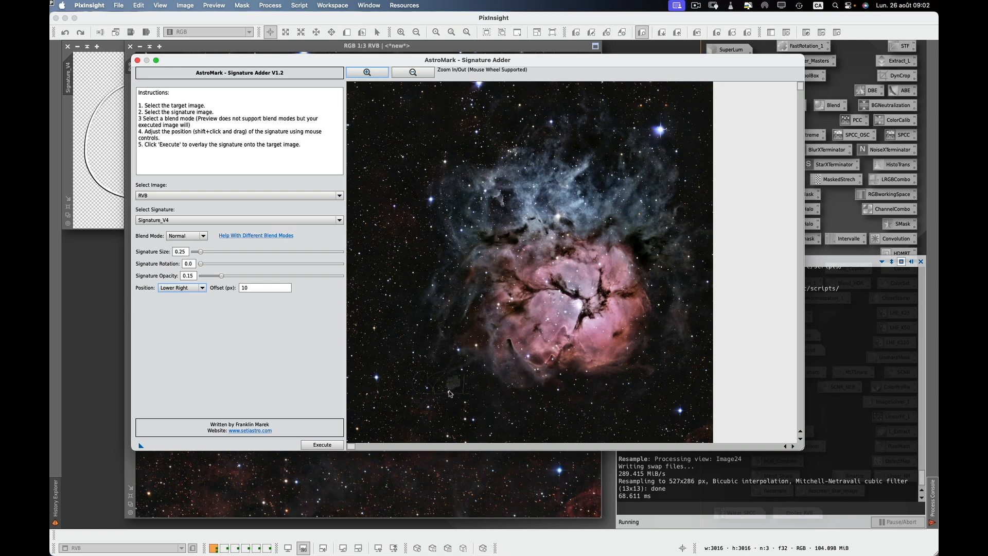
click(317, 446)
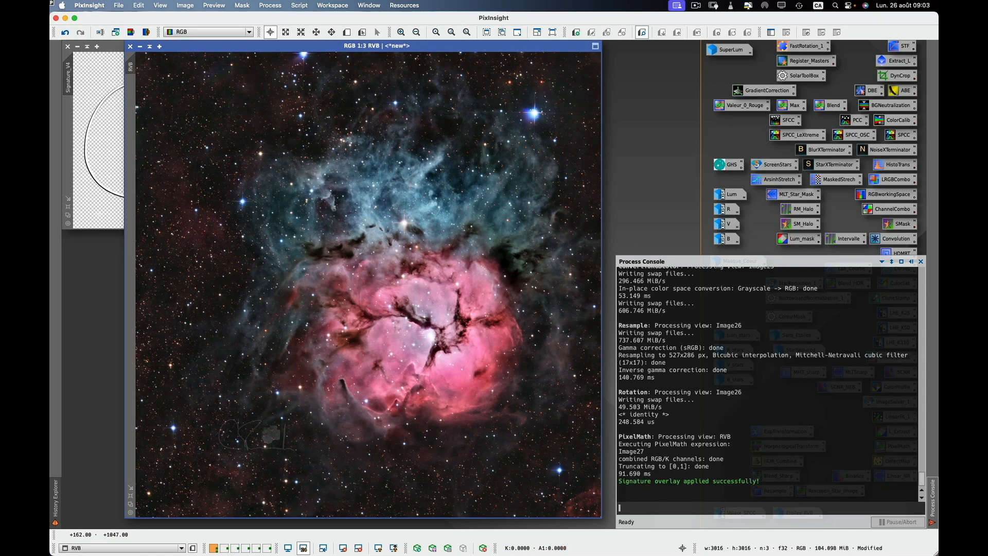
Step: Compare the original Signature_V4 image with the signed RVB image
click(99, 213)
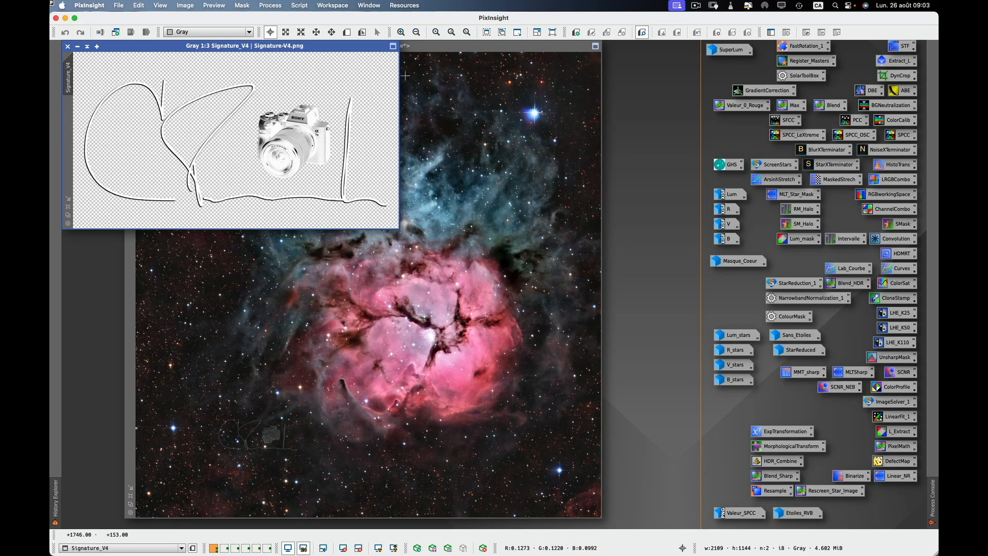
click(439, 112)
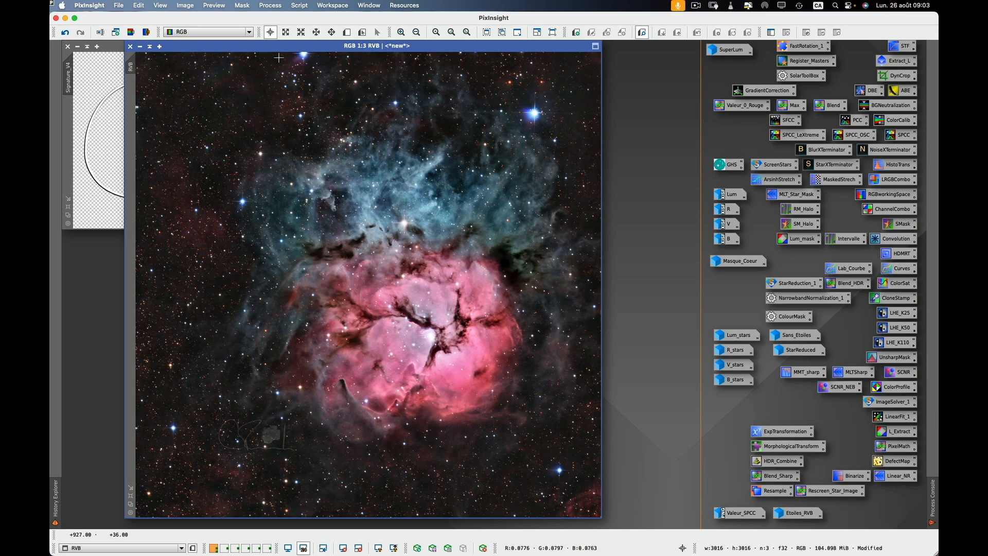
Step: Convert the Signature_V4 image from grayscale to RGB color, and return to the RVB image
click(101, 97)
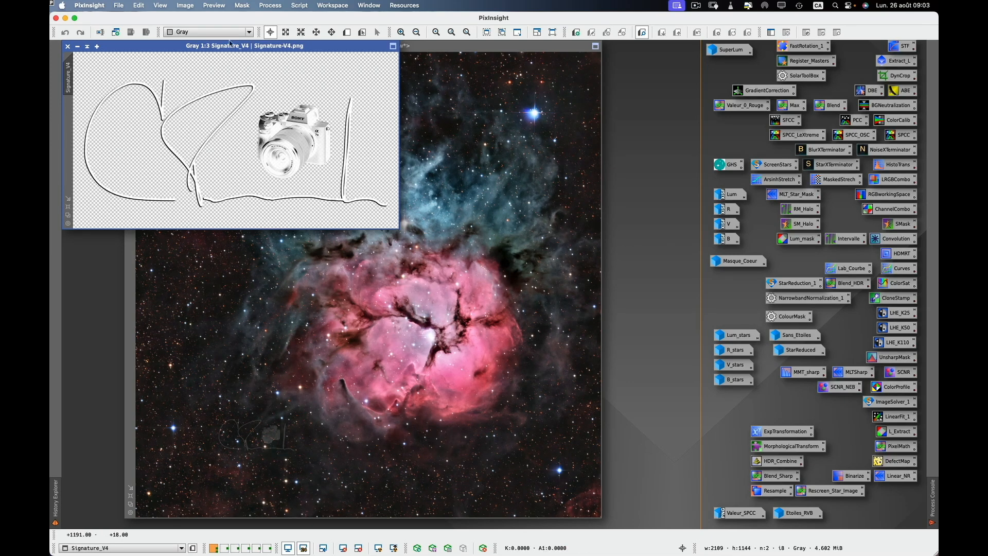
click(185, 5)
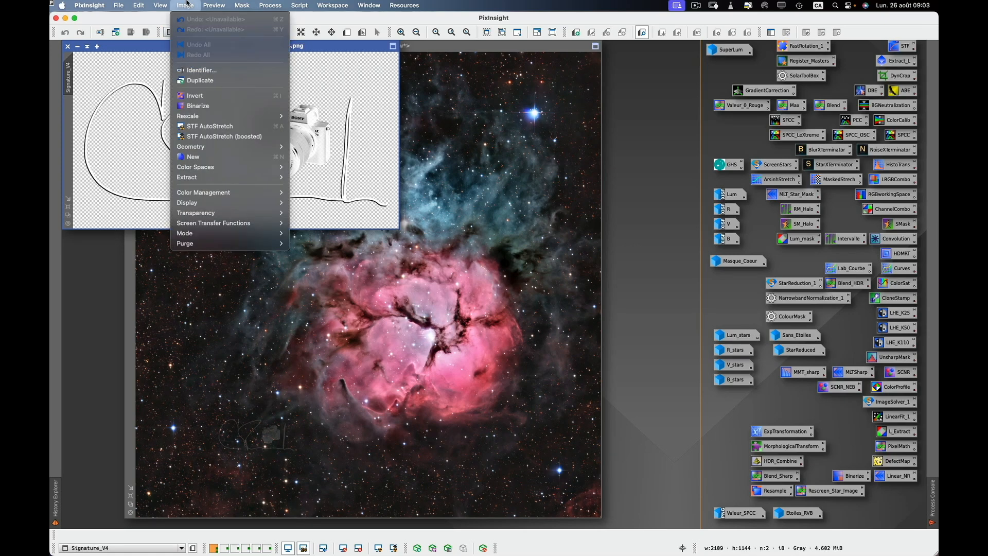
click(323, 125)
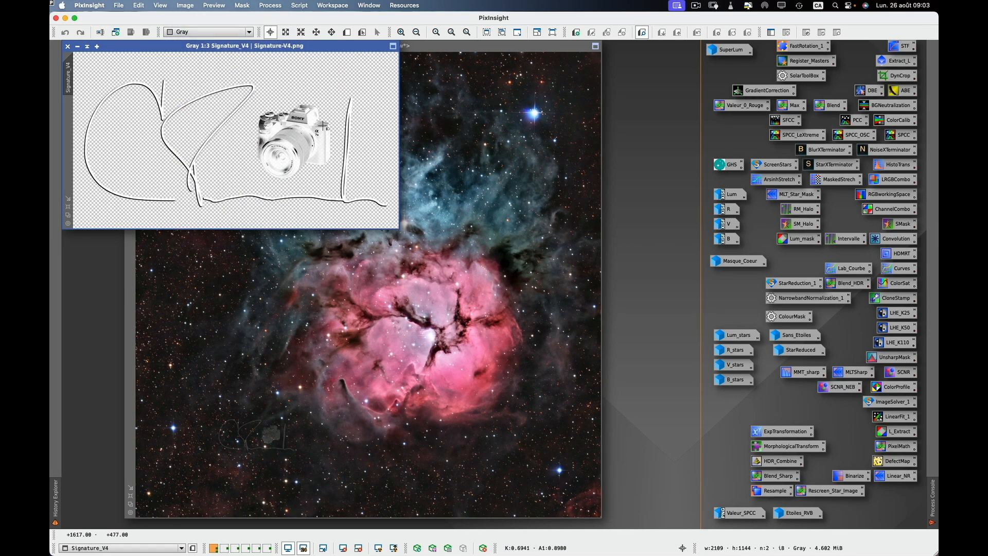
click(135, 6)
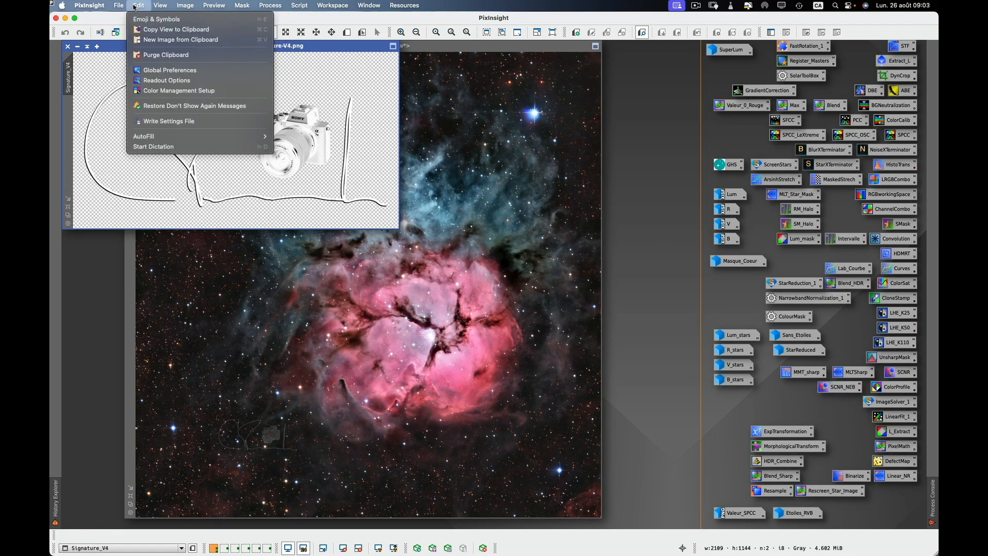
mouse_move(158, 6)
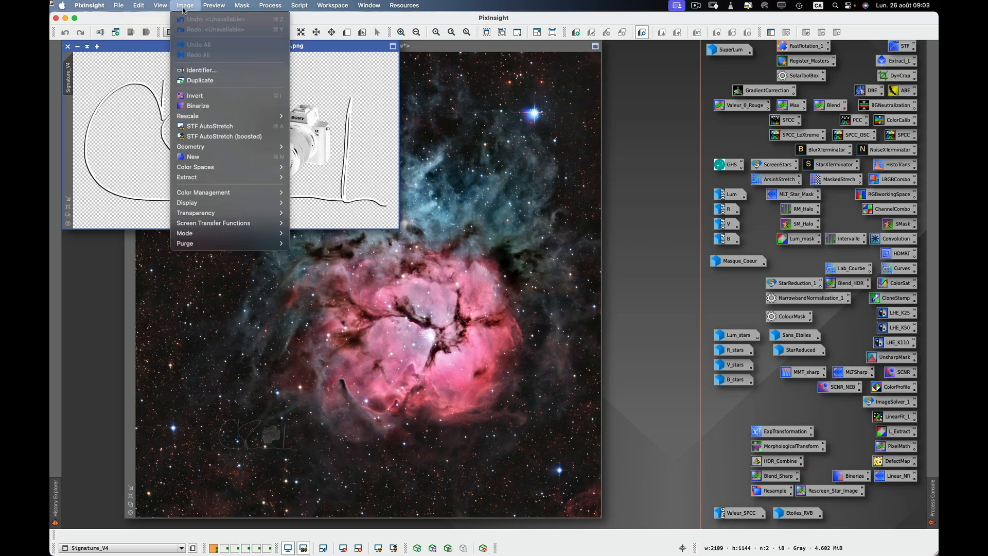
mouse_move(215, 9)
mouse_move(267, 167)
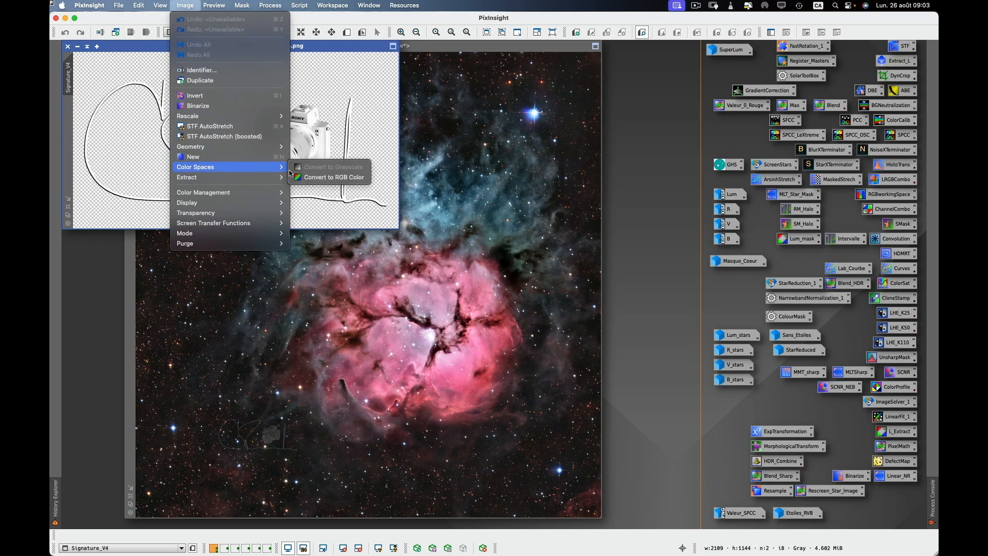
click(336, 177)
click(477, 183)
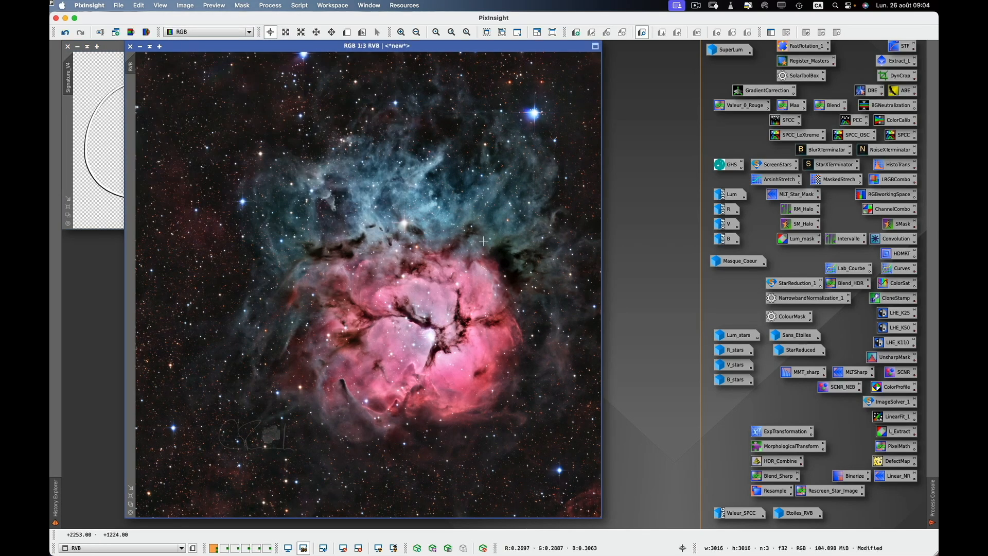